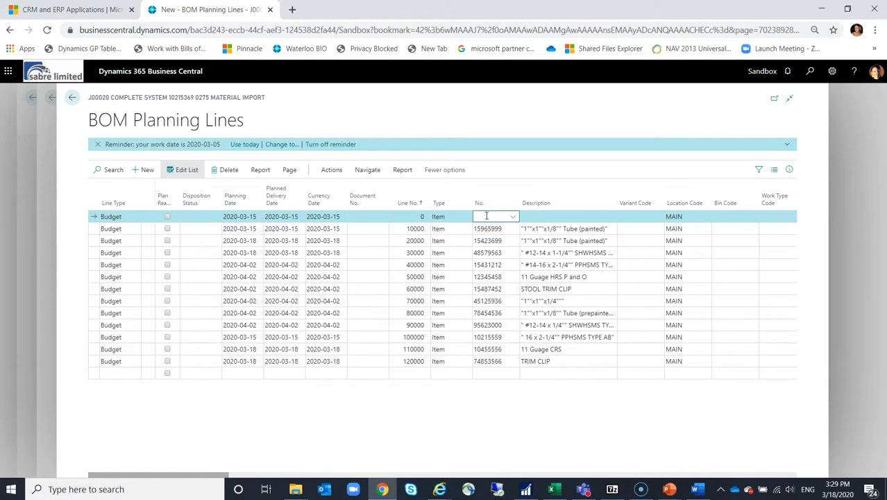
Assign the item ESTIMATE to the new budget line and set its quantity to 1
text(estim)
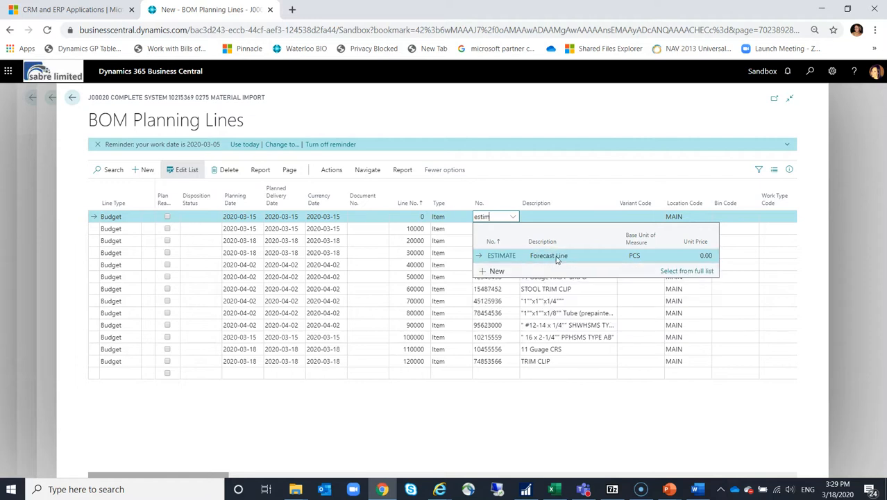
click(555, 256)
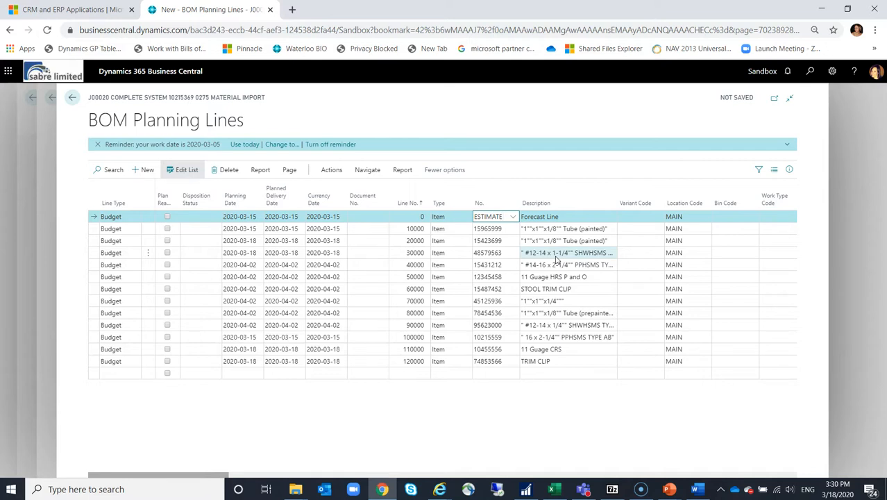
key(Tab)
key(Tab)
key(Tab)
key(Tab)
key(Tab)
key(Tab)
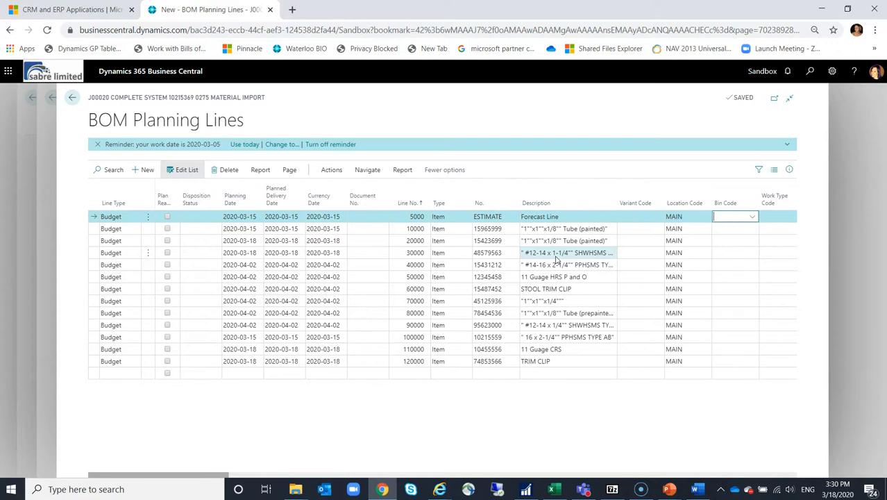
key(Tab)
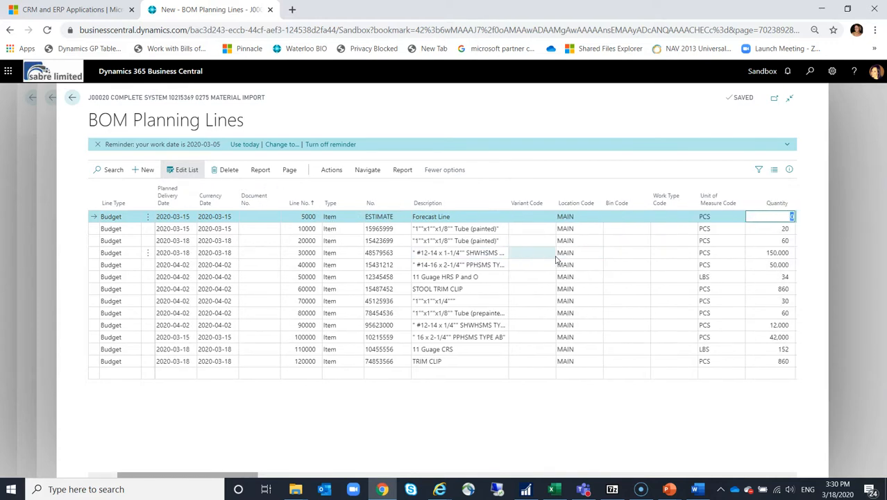
text(1)
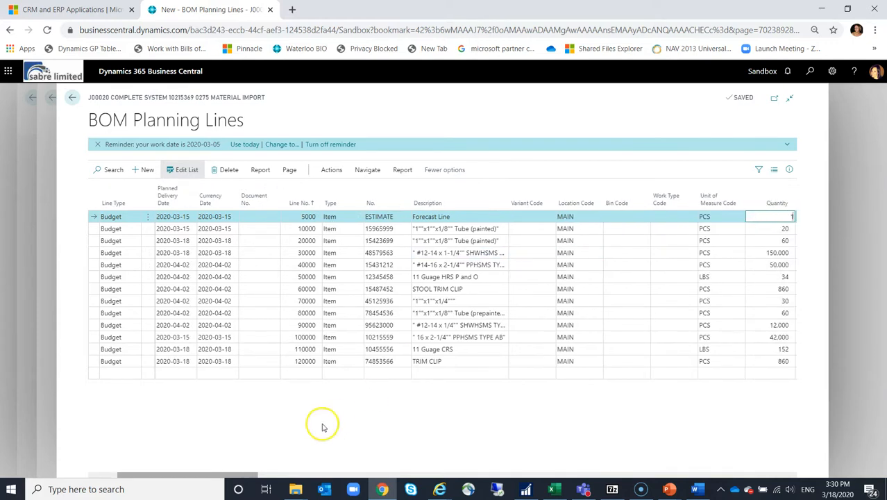
Set the forecast amount of the ESTIMATE line to 25000
drag(243, 477, 494, 486)
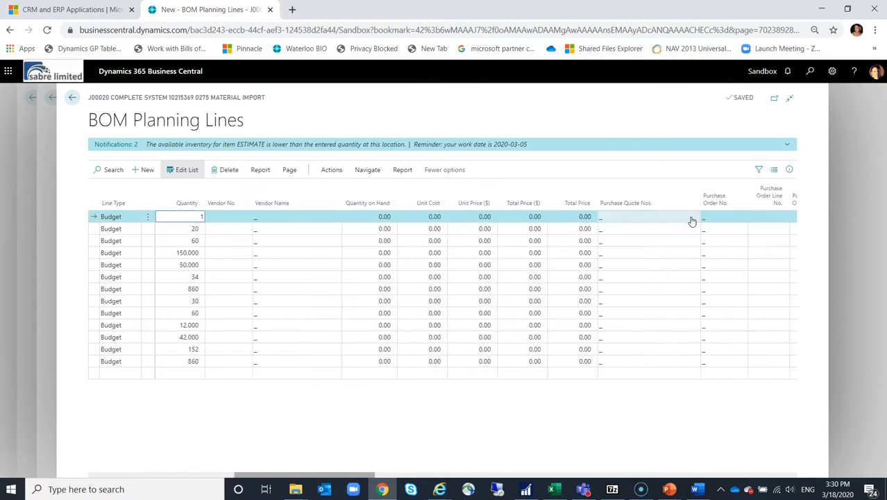
drag(300, 479, 488, 479)
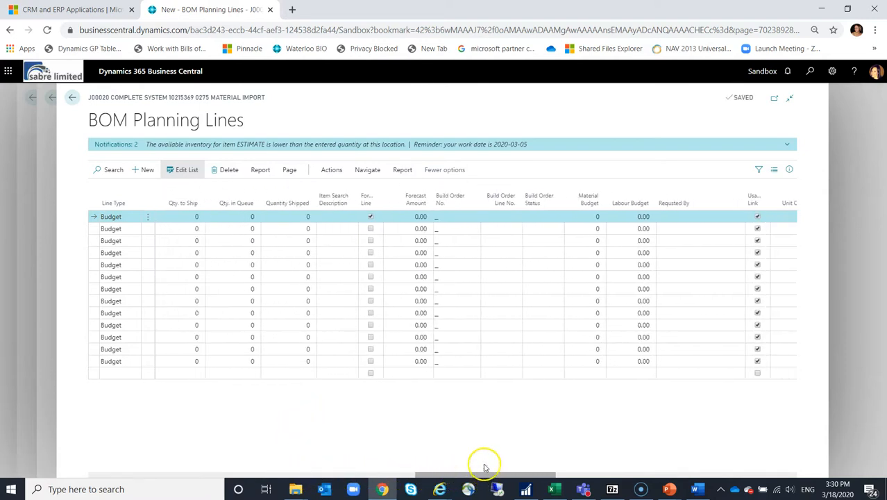
click(398, 217)
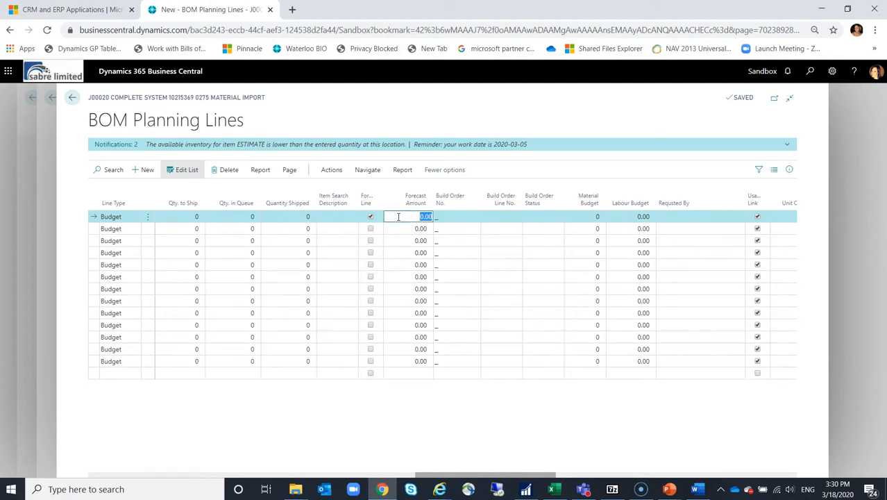
text(25000)
key(Tab)
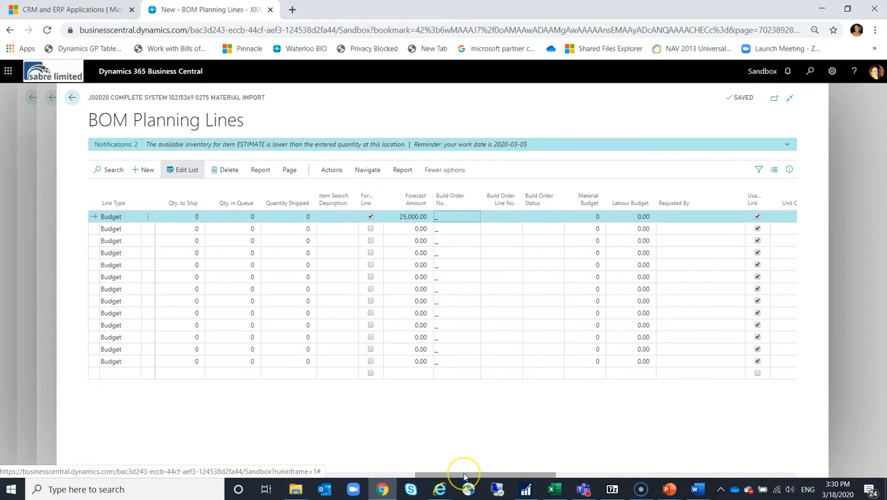
Return to the job card and check the Total Forecast Amount values of the job tasks
drag(430, 469, 142, 460)
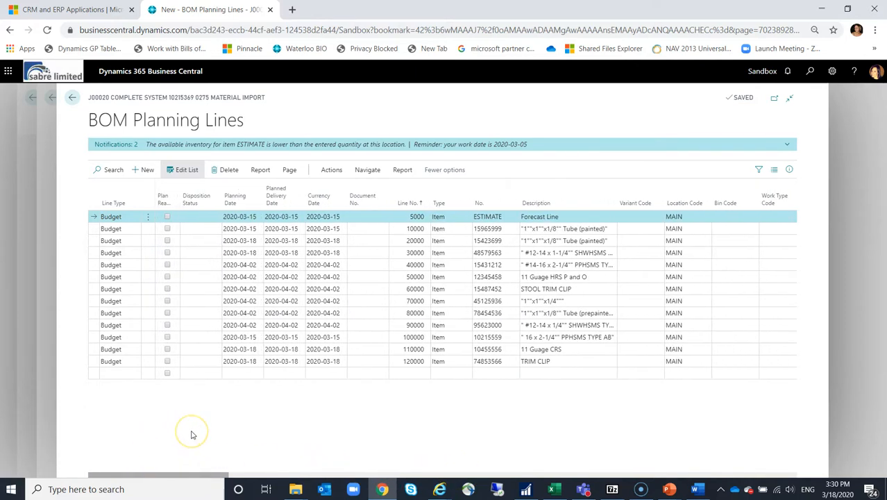
key(Escape)
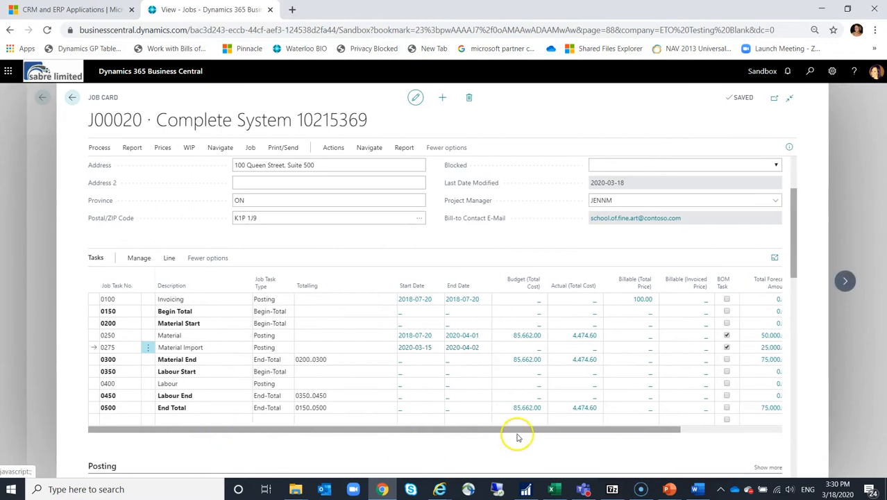
drag(535, 428, 620, 431)
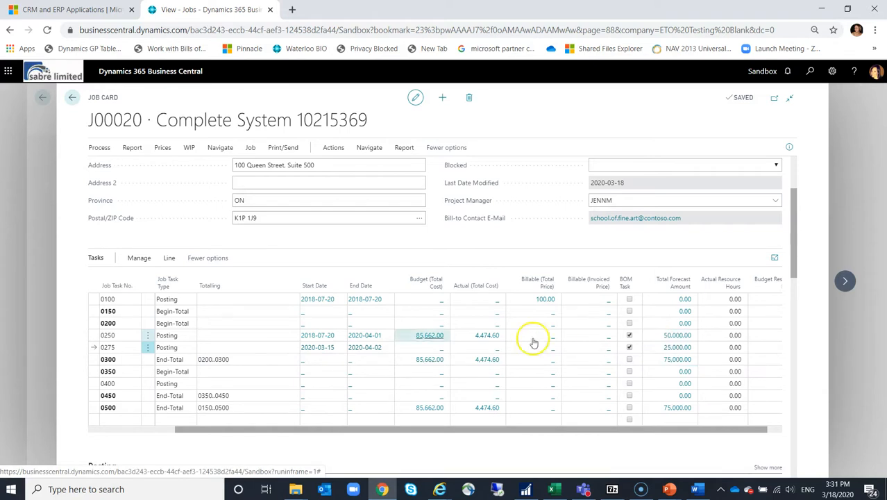
Open the BOM planning lines for task 0275, Material Import
click(218, 346)
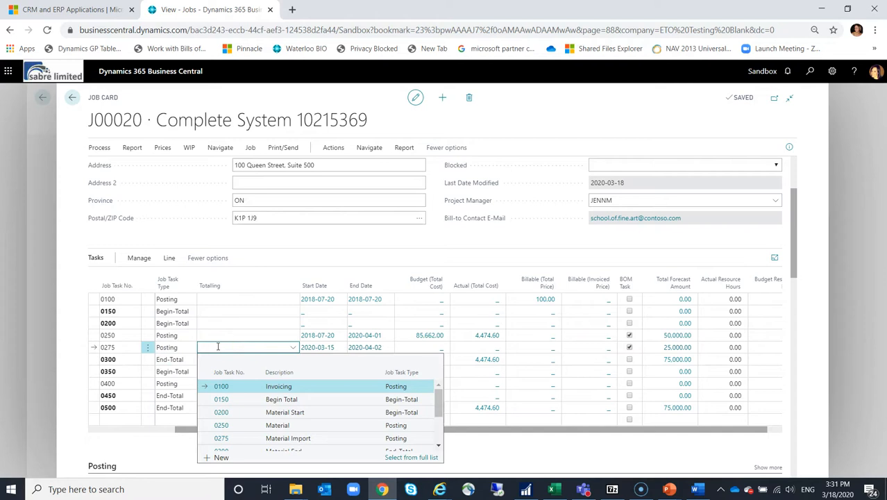
click(144, 258)
click(270, 279)
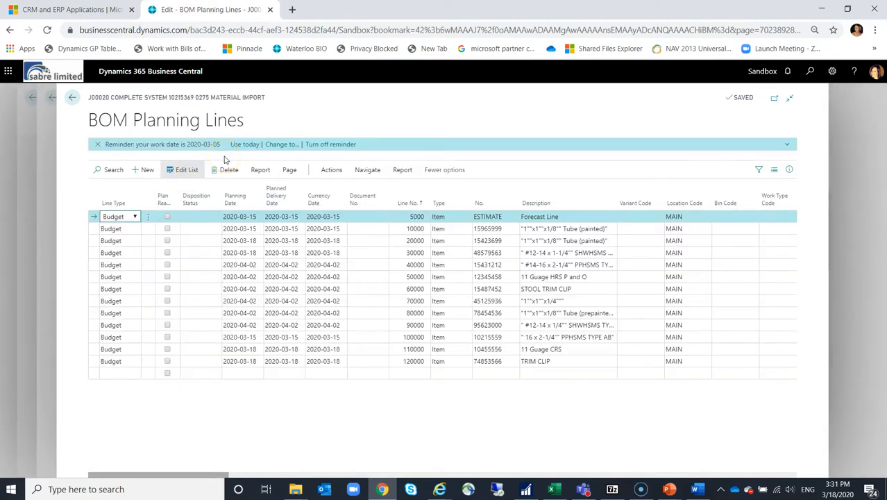
Add a second planning line with the item ESTIMATE and a quantity of 1
click(146, 170)
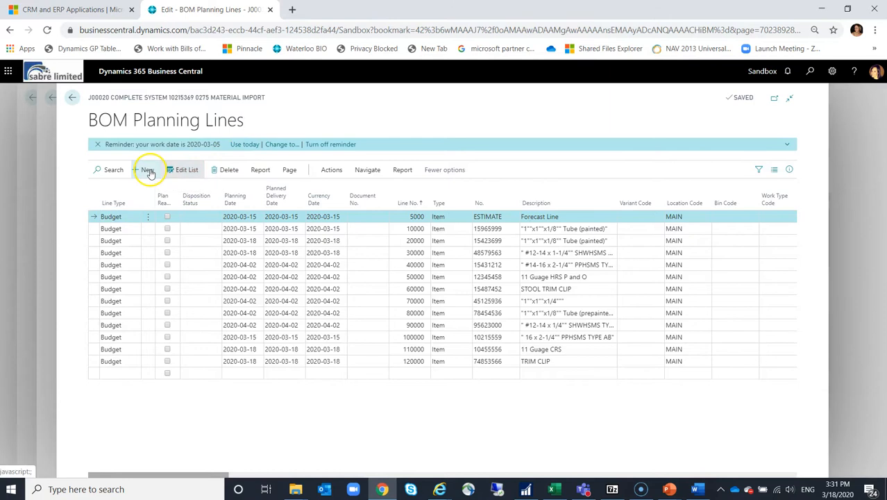
click(494, 217)
text(estima)
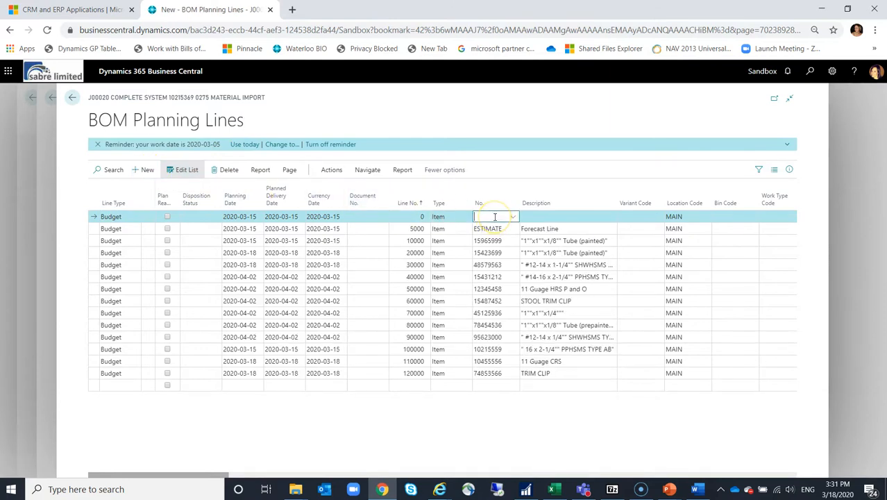
text(te)
key(Tab)
key(Tab)
key(Tab)
key(Tab)
key(Tab)
key(Tab)
key(Tab)
text(1)
key(Tab)
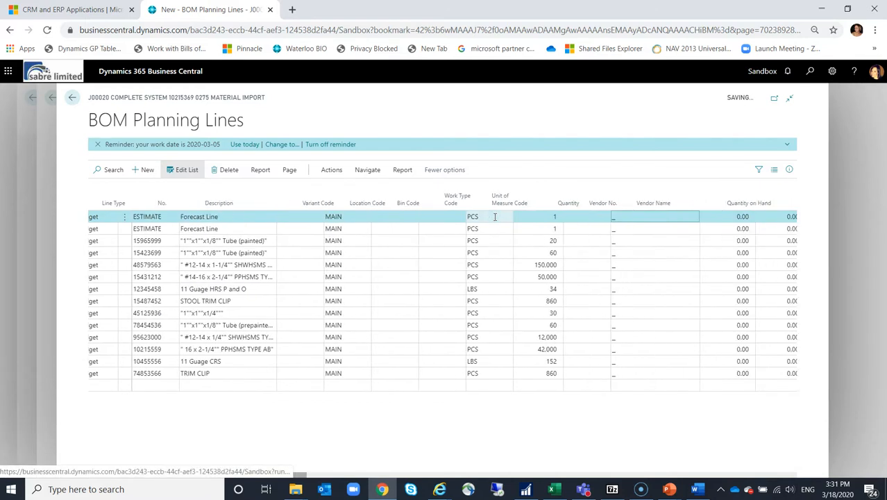
Set the new ESTIMATE line's forecast amount to 10000 and mark it as a forecast line
key(Tab)
key(Tab)
key(Tab)
key(Tab)
key(Tab)
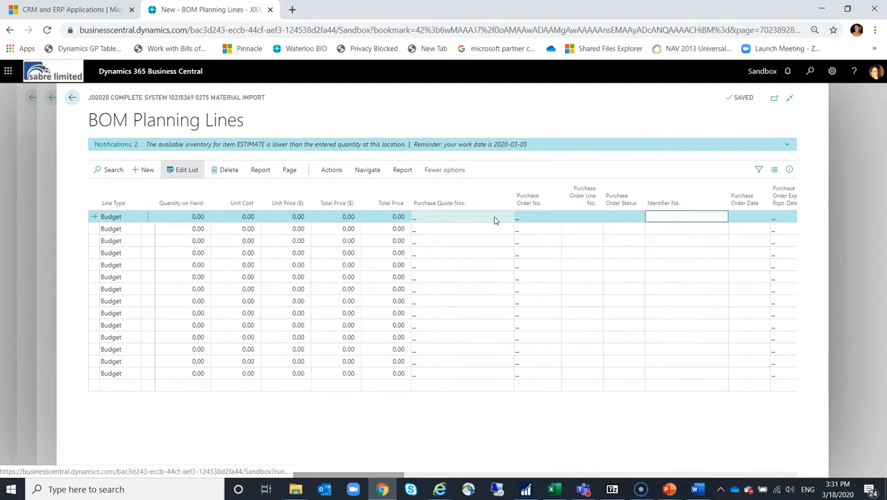
key(Tab)
key(Tab)
key(Tab)
key(Tab)
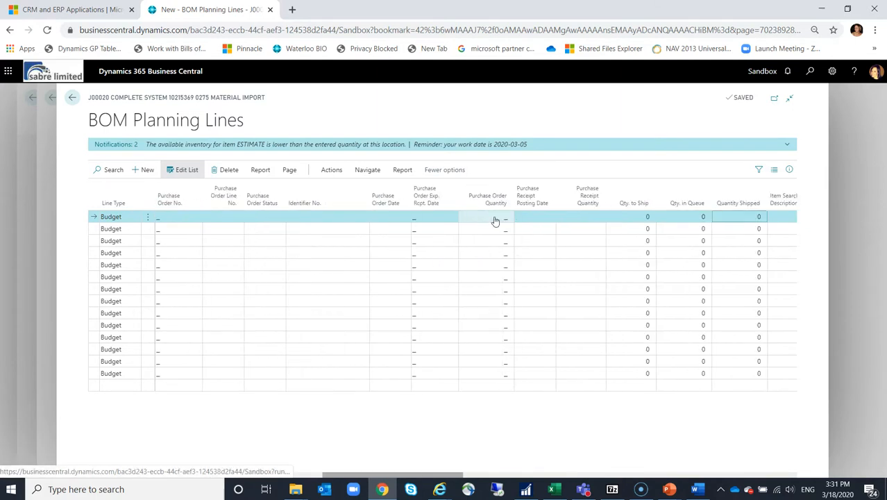
key(Tab)
key(Tab)
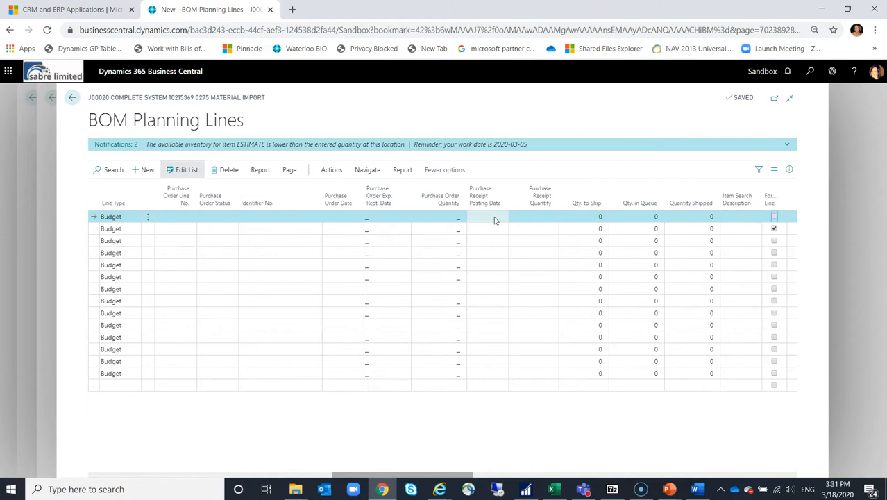
text(100)
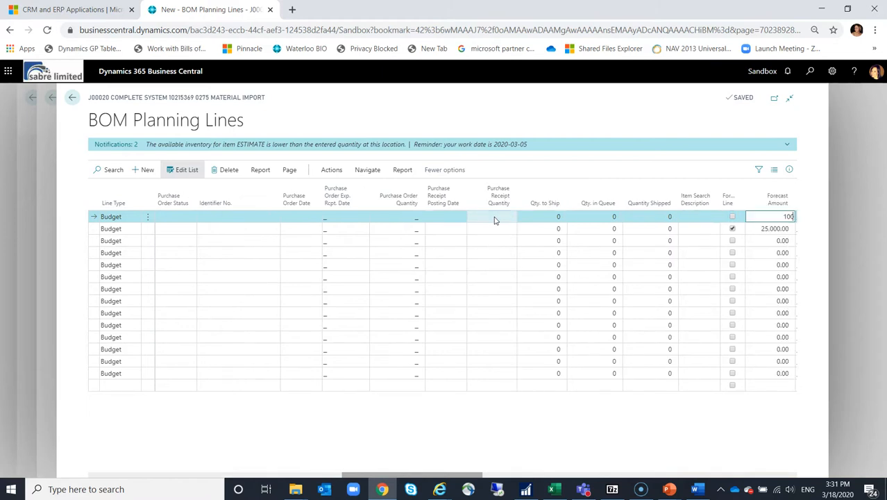
text(00)
click(733, 219)
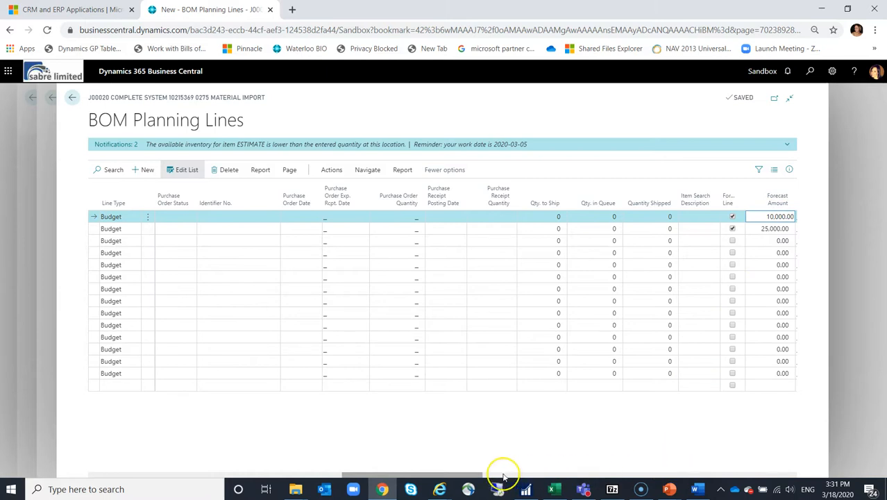
Change the description of the new ESTIMATE line to "Additional Budget based on forecast"
drag(470, 475, 182, 473)
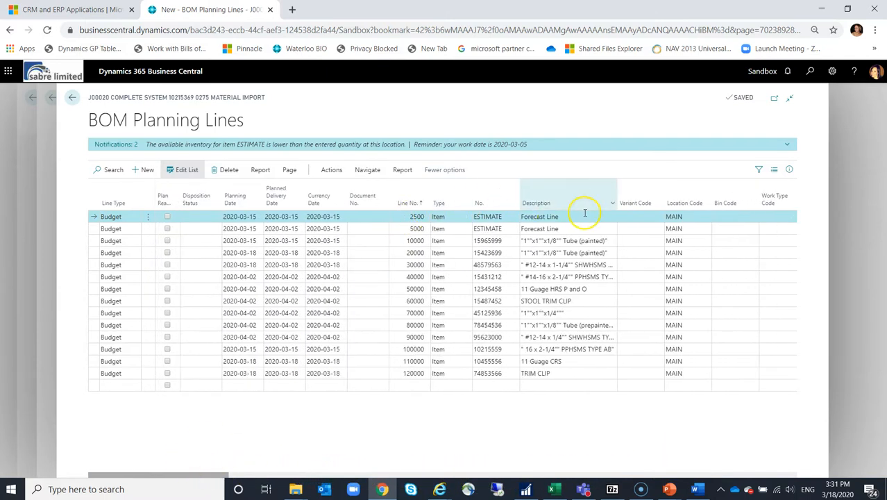
click(585, 216)
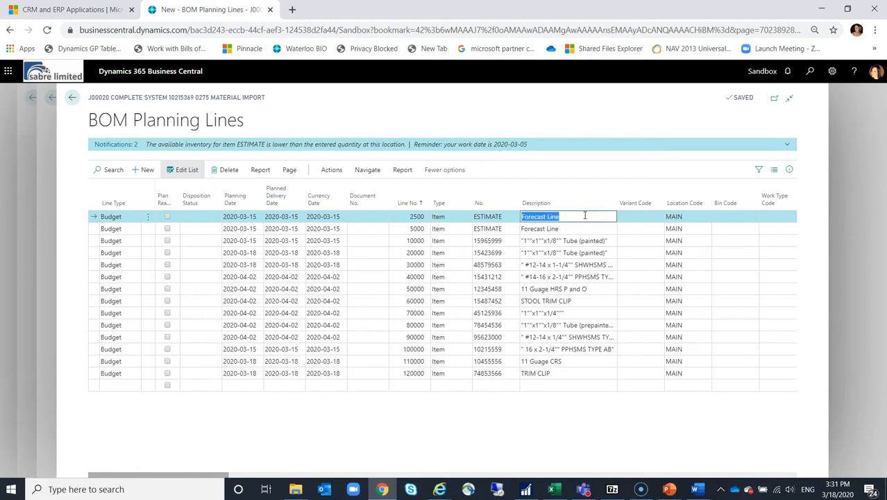
text(Additional Budget based)
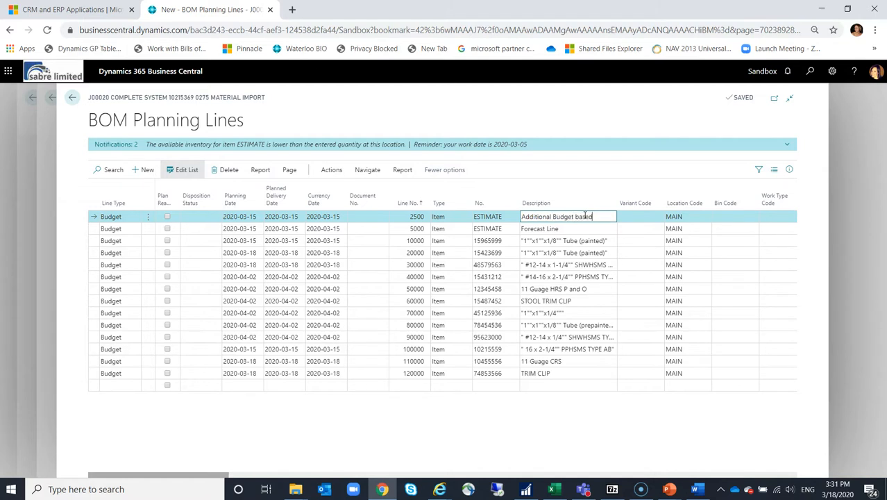
text( on forecast)
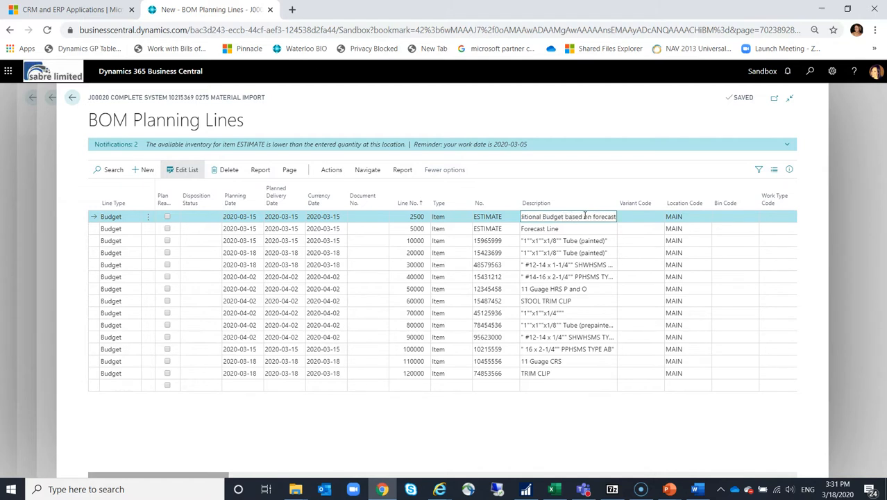
Change the description of the ESTIMATE line numbered 5000 to "Original Forecast"
key(Down)
text(O)
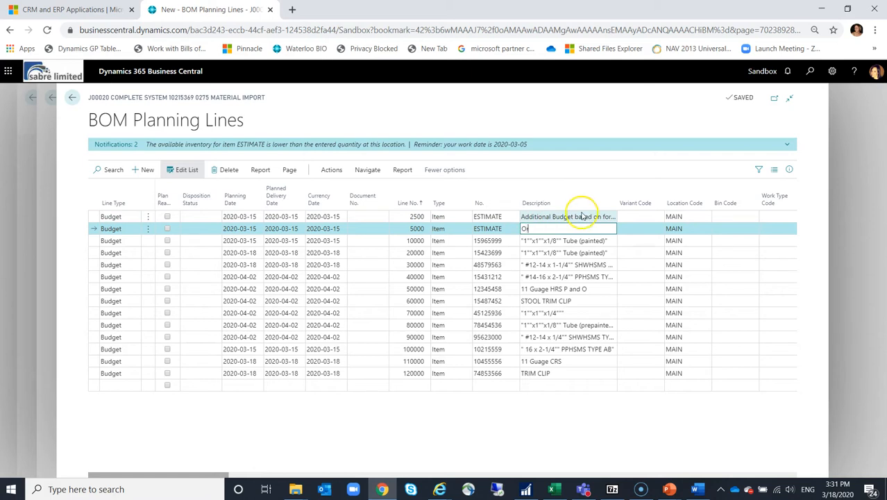
text(riginal Forecast)
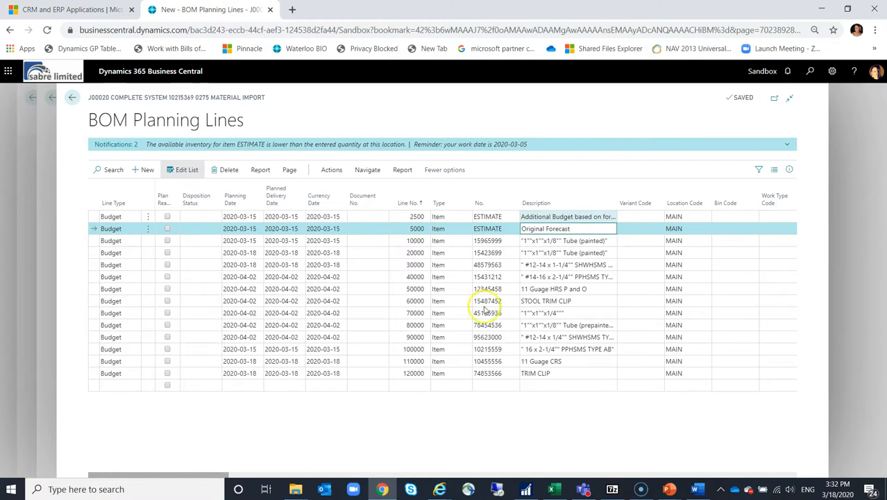
key(Tab)
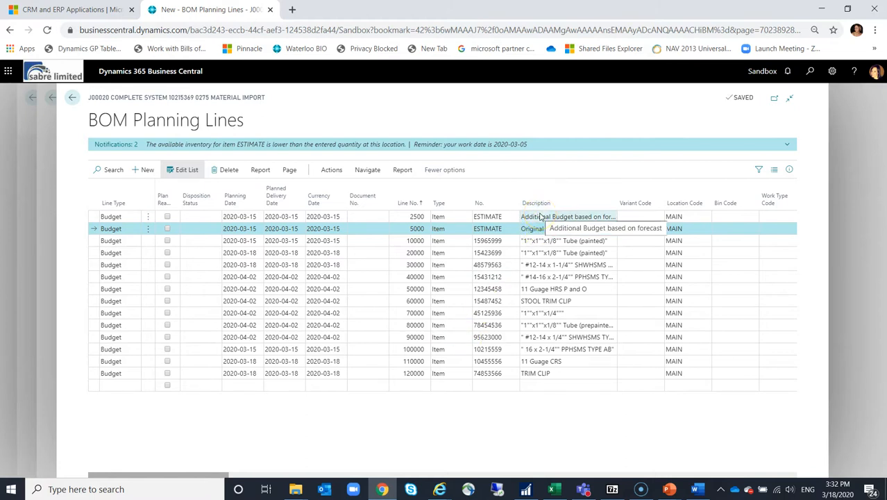
Go back to the job card and review the updated Total Forecast Amount for the Material Import task
click(452, 431)
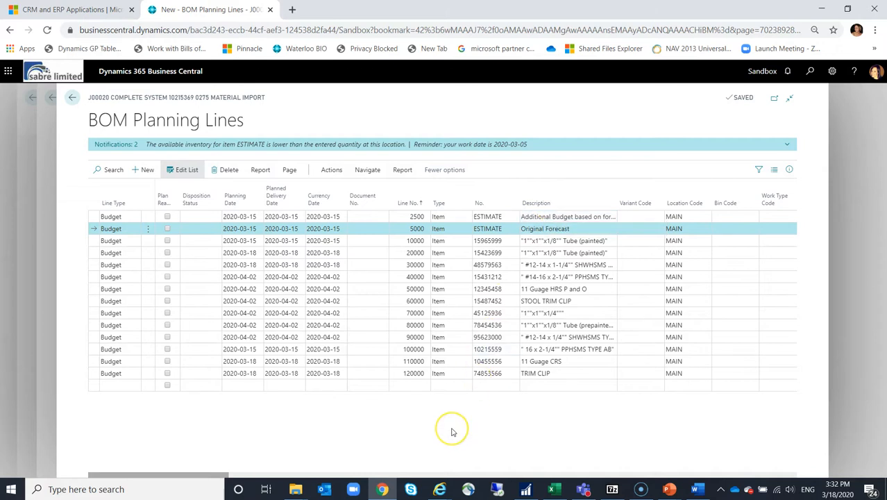
key(Escape)
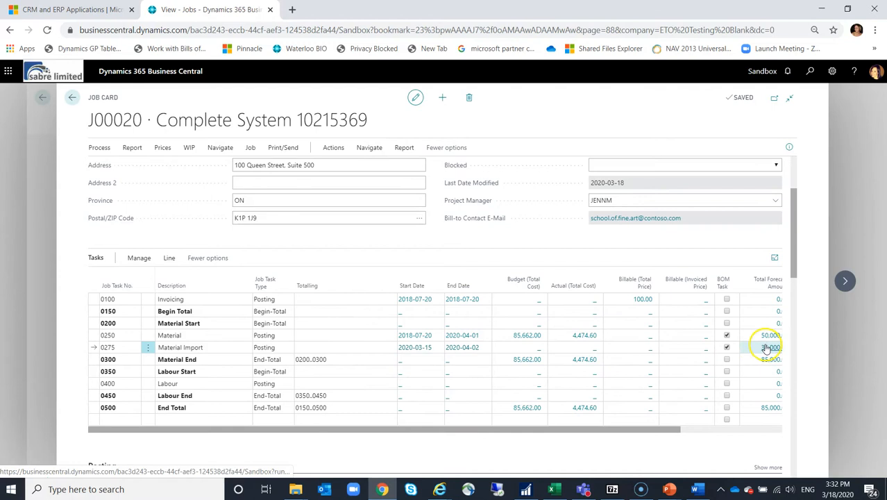
drag(669, 426, 720, 431)
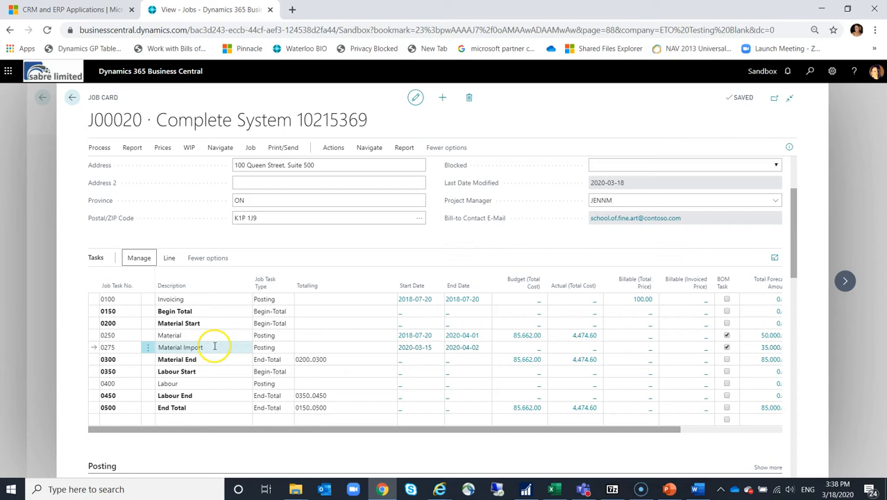
Reopen the BOM planning lines for the Material Import task
click(215, 346)
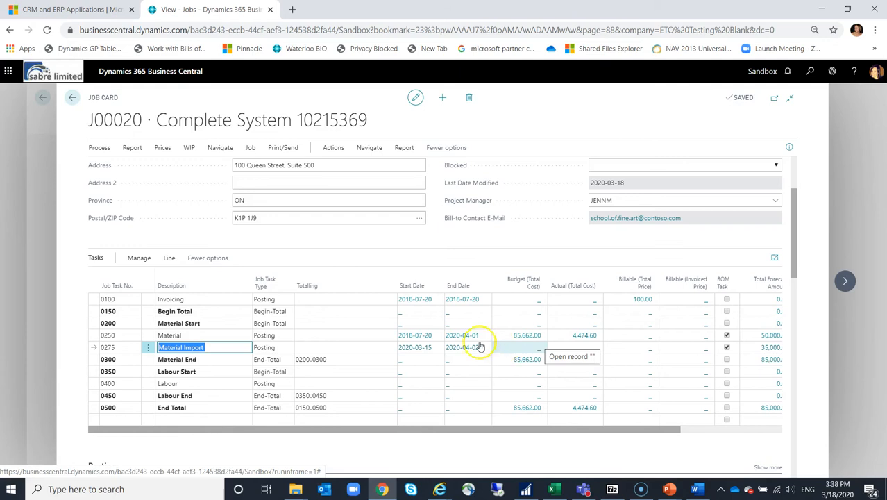
click(140, 257)
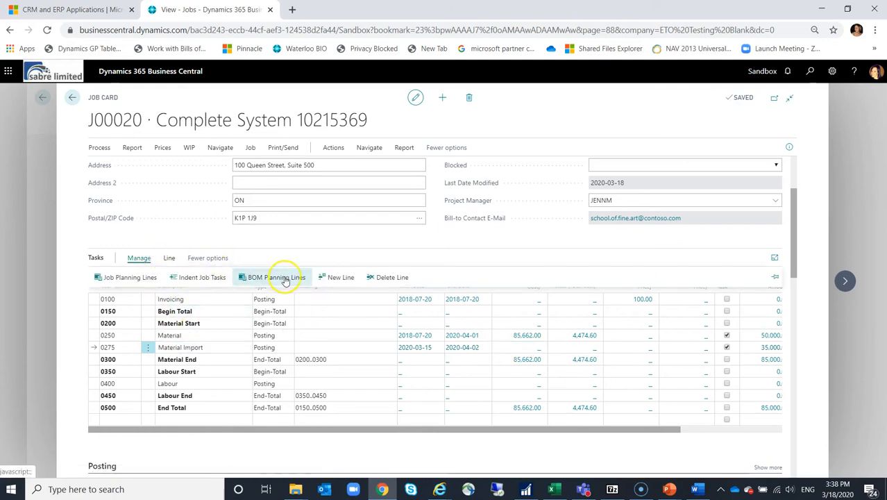
click(284, 277)
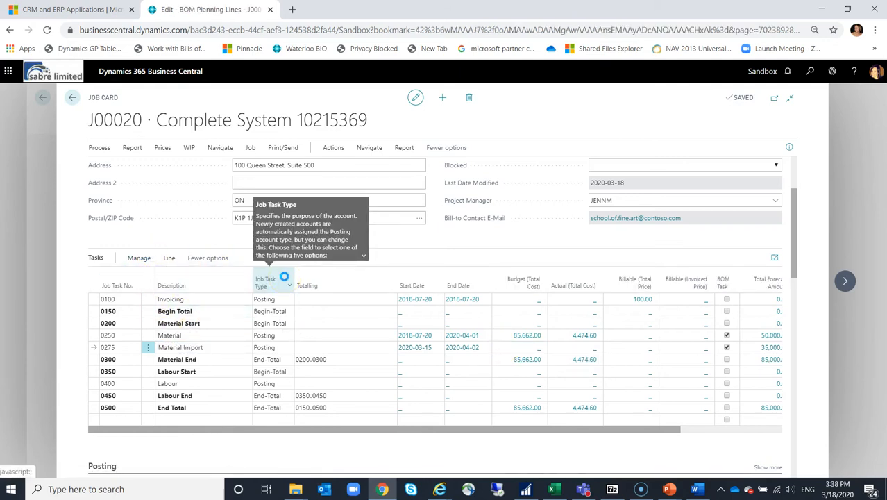
Set the unit costs of BOM planning lines 10000, 20000, 30000 and 40000 to 0.20, 0.20, 1.00 and 1.20, and return to the job card
drag(212, 475, 303, 478)
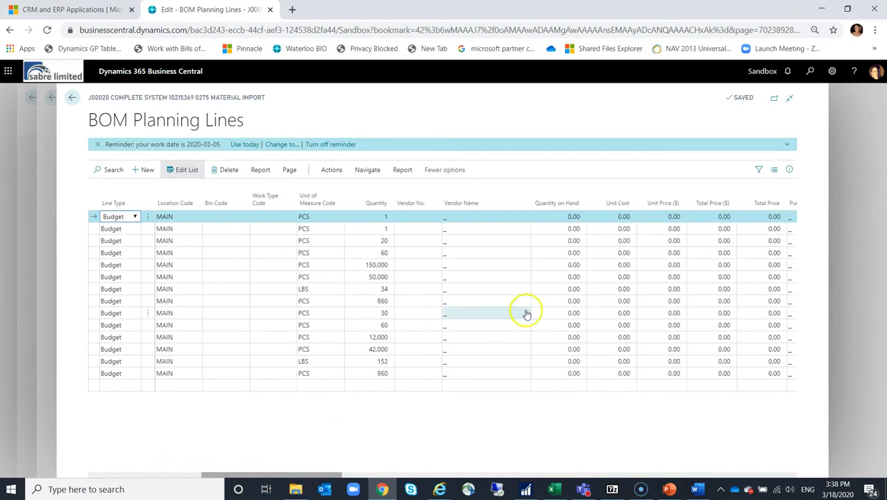
click(614, 243)
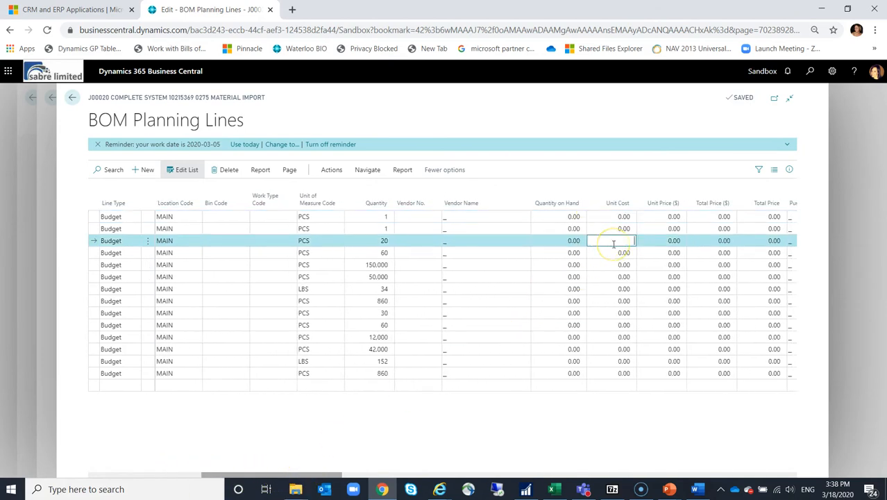
key(Return)
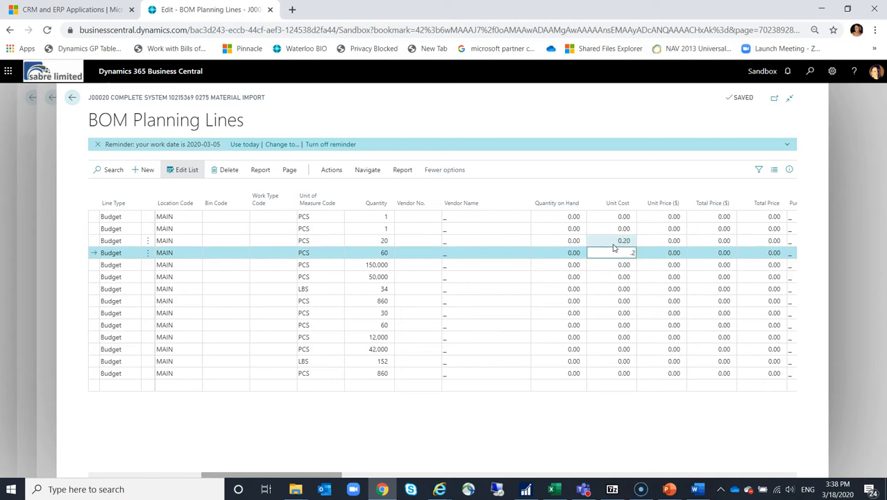
key(Return)
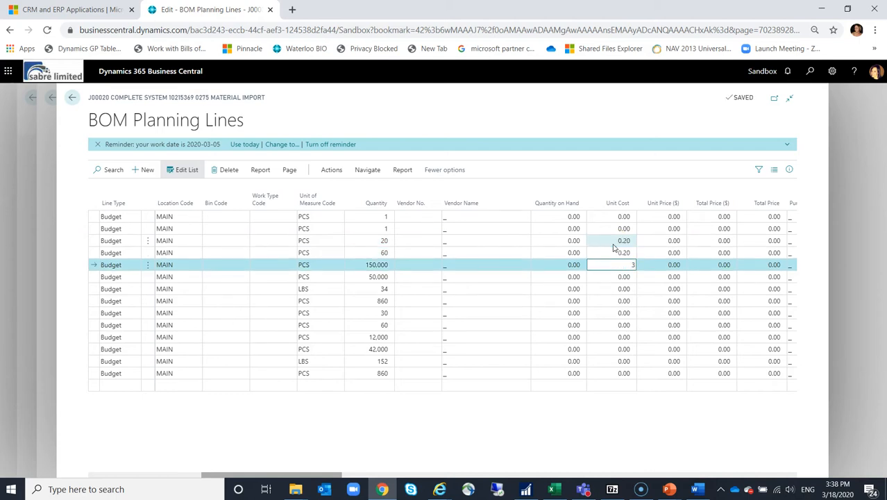
text(1)
key(Return)
text(1)
key(Return)
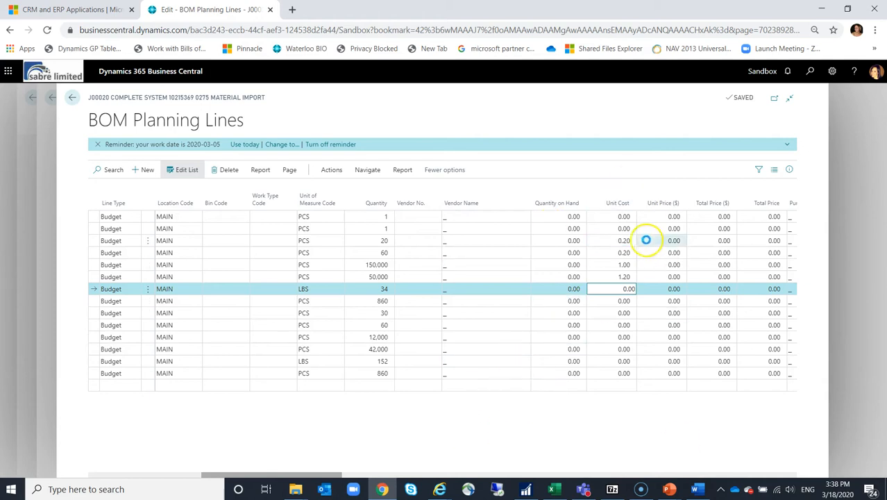
key(Escape)
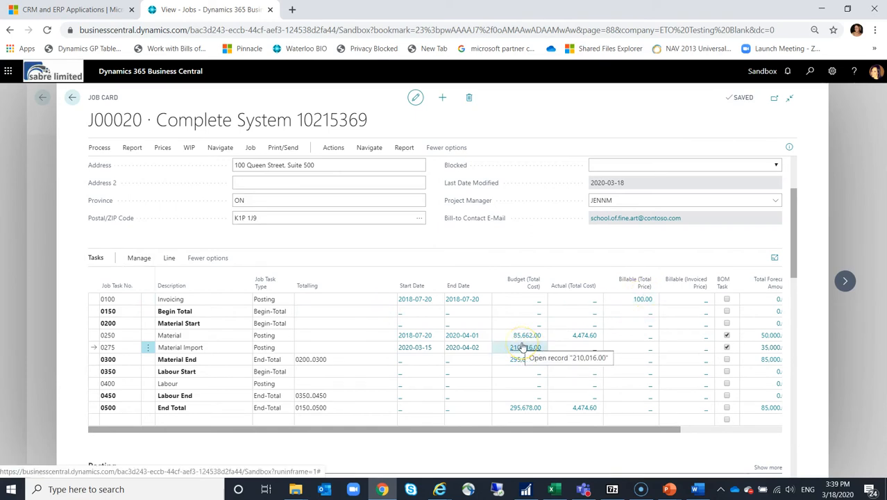
Reopen the Material Import task's BOM planning lines and set the Original Forecast line's forecast amount to 250,000
click(388, 347)
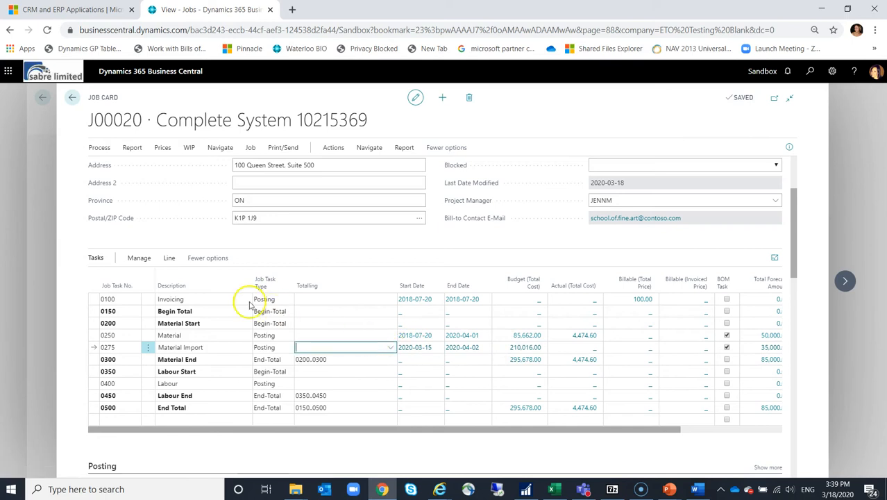
click(136, 258)
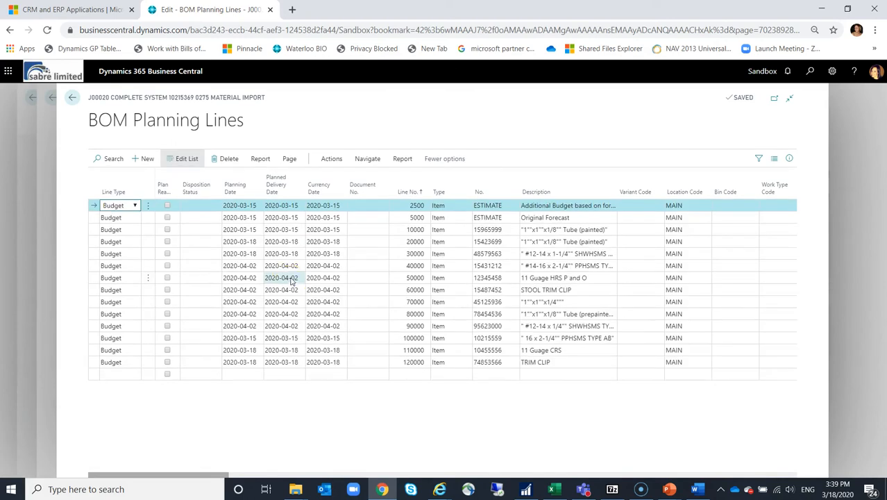
drag(224, 476, 528, 477)
click(563, 229)
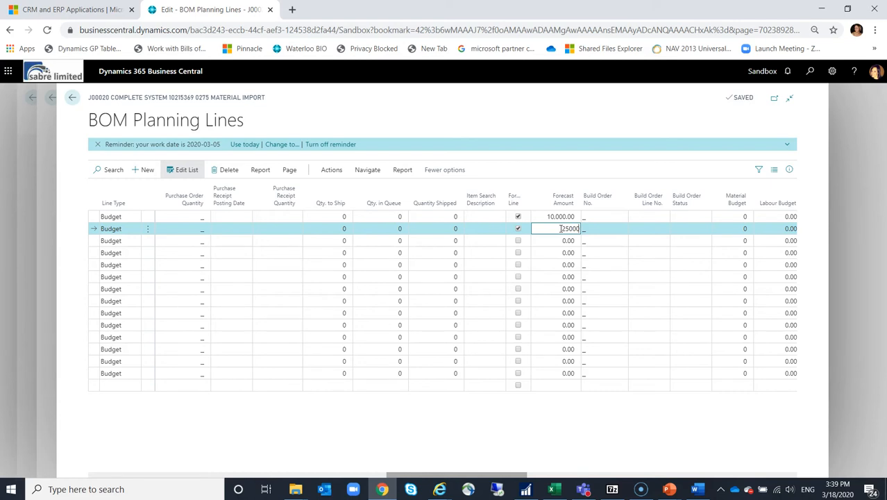
click(590, 230)
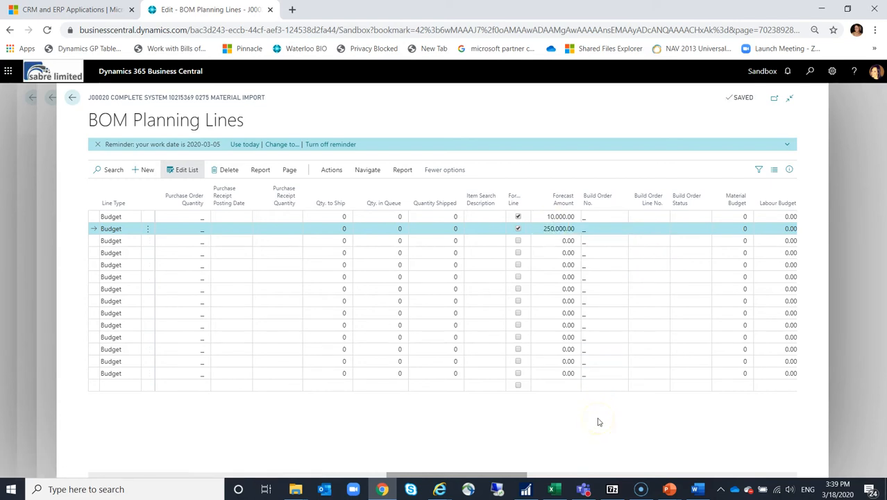
Return to the job card and compare the Material Import task's Total Forecast Amount with its Budget (Total Cost)
key(Escape)
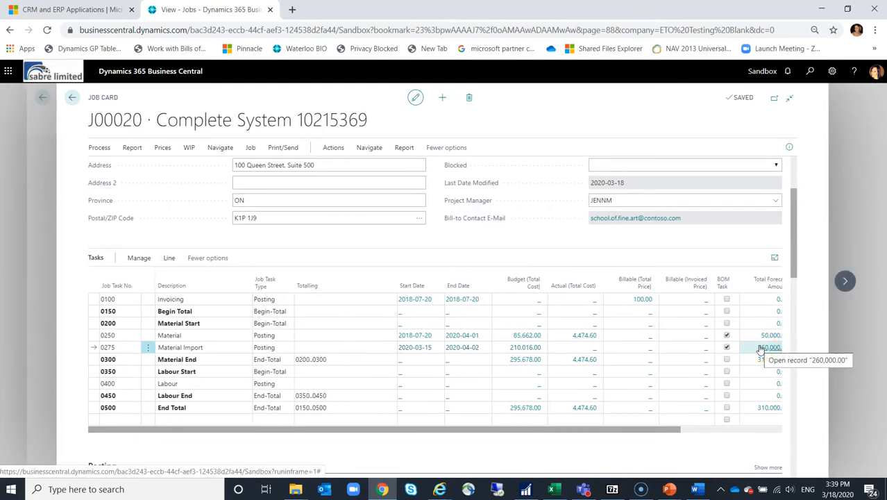
click(764, 351)
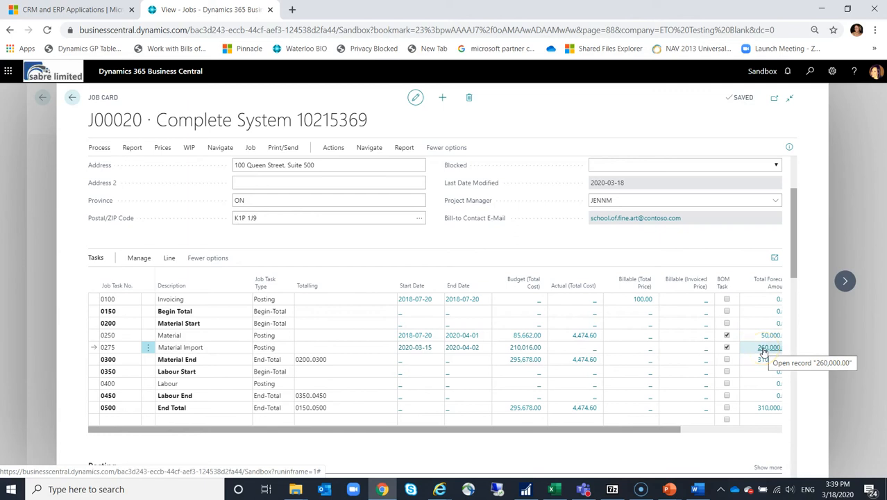
click(539, 354)
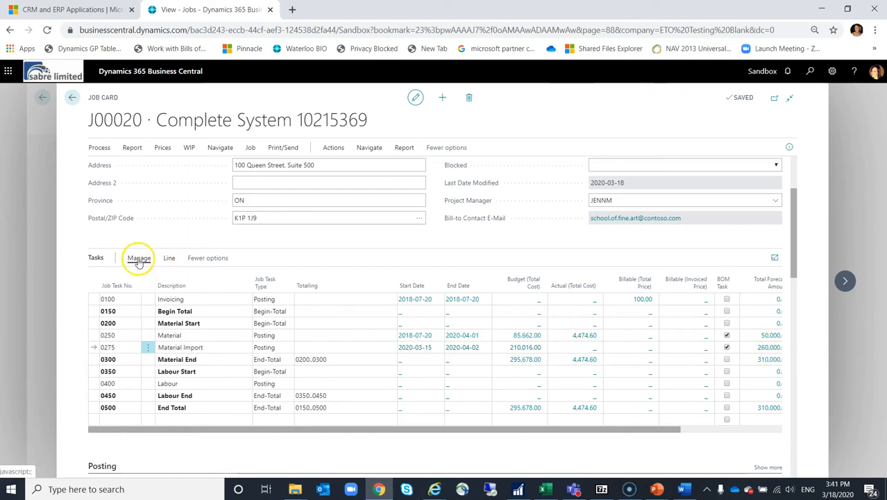
Open the Material Import task's BOM planning lines and run the Update Forecast procurement function
click(138, 258)
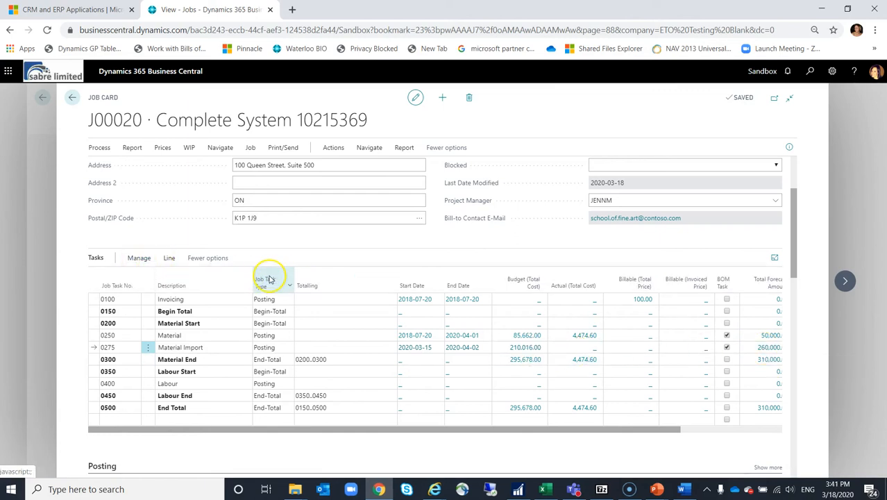
mouse_move(268, 276)
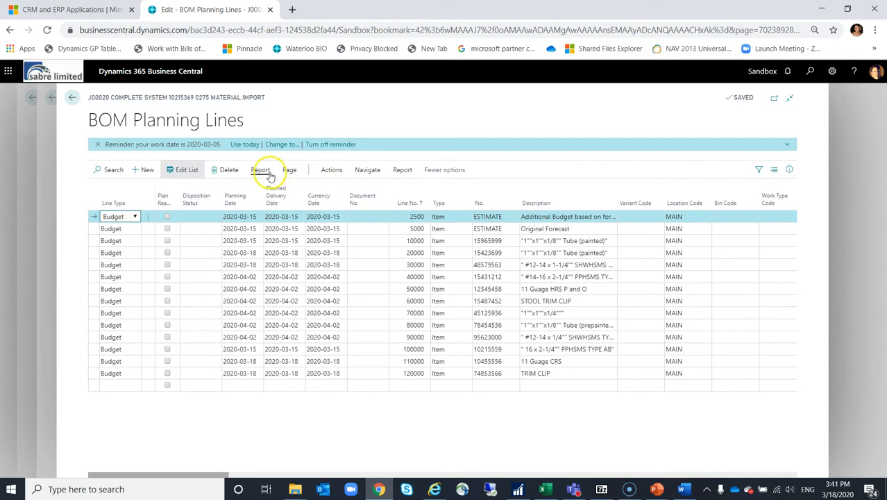
click(332, 170)
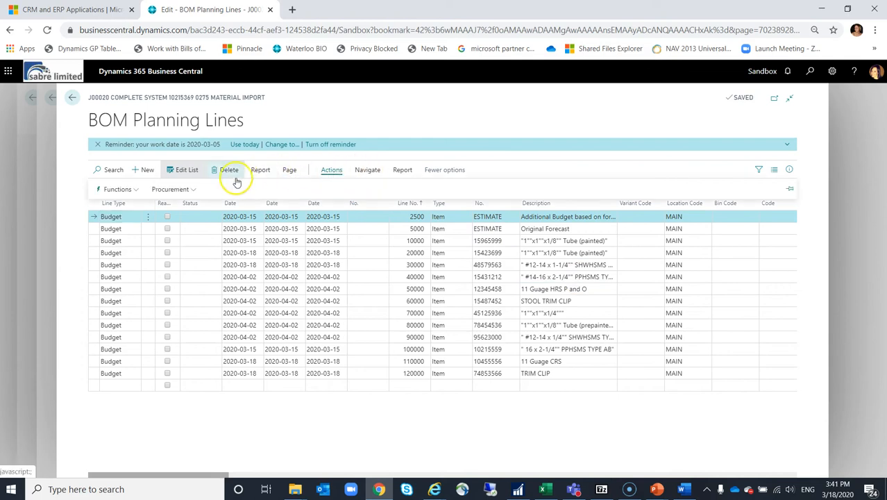
click(196, 189)
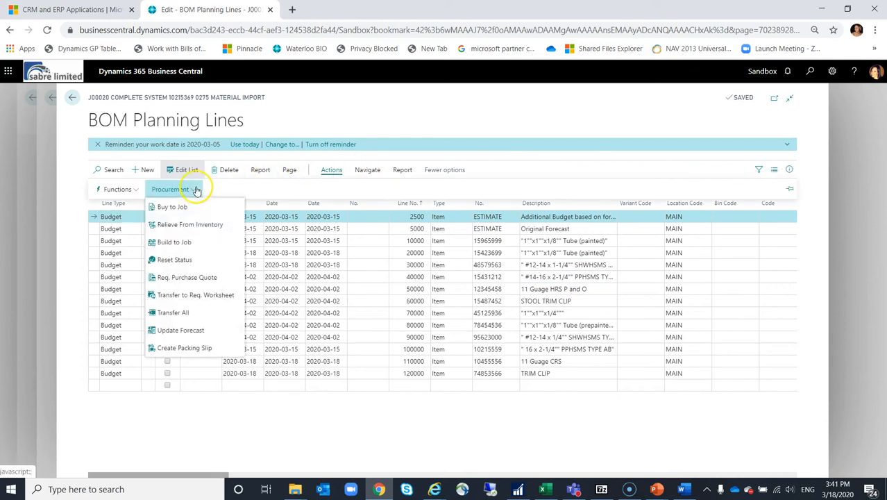
click(182, 331)
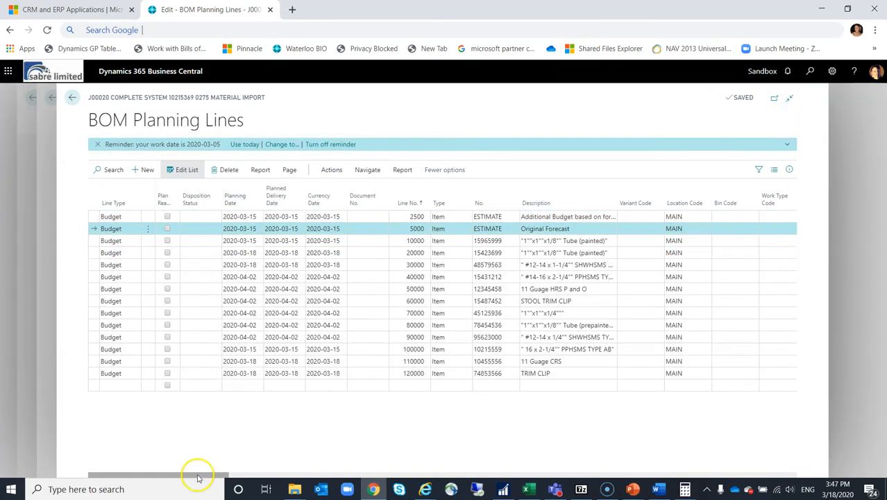
Review the unit cost, forecast amount and total cost columns of the updated BOM planning lines
drag(198, 472, 324, 478)
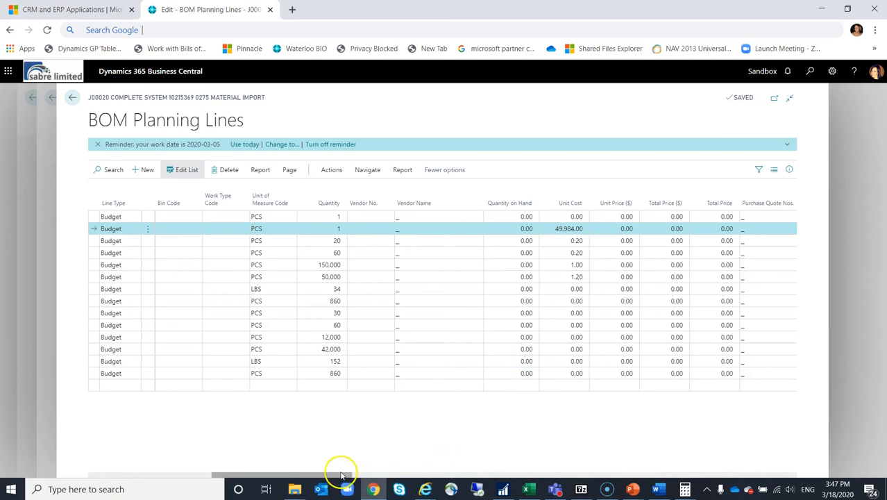
drag(348, 476, 543, 475)
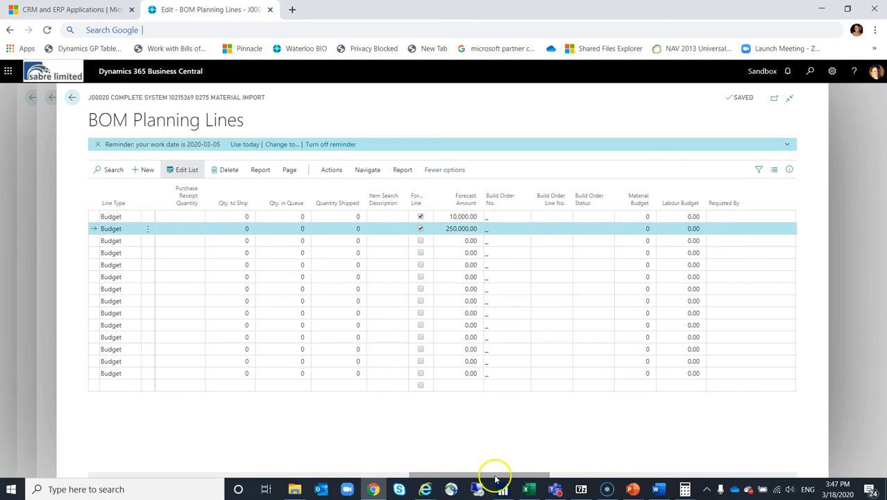
drag(497, 476, 320, 473)
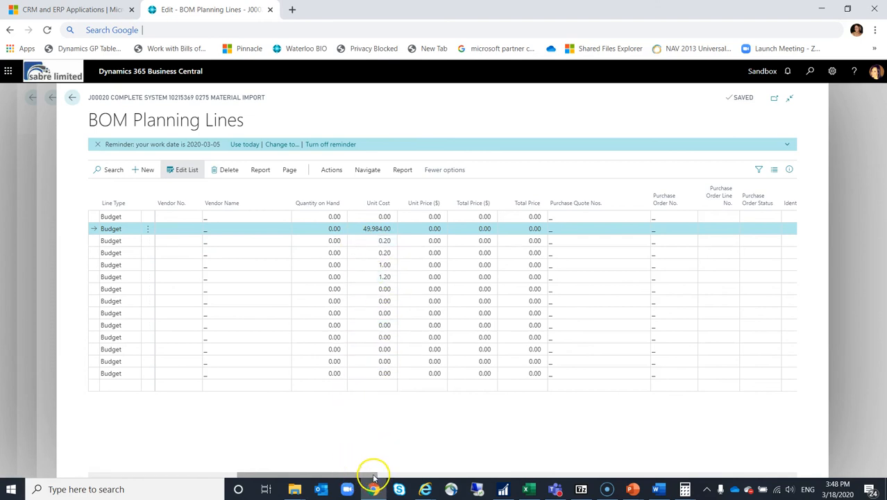
drag(375, 476, 611, 479)
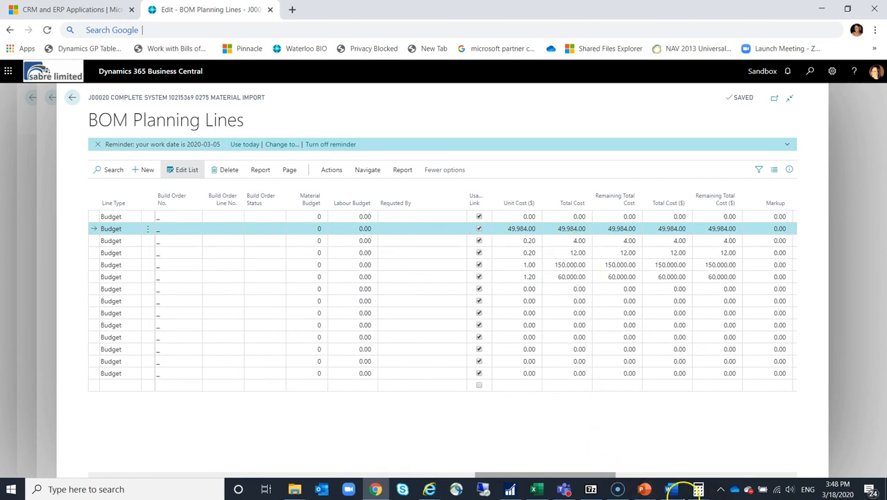
In Calculator, add the total costs 4, 12, 150000 and 60000, subtract the 260000 forecast from the sum, and close Calculator
right_click(698, 489)
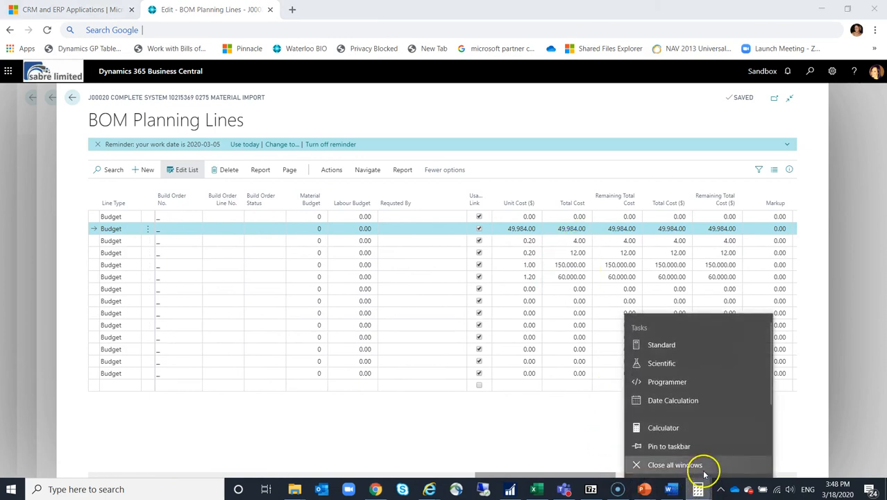
click(702, 423)
text(4 + 12 + )
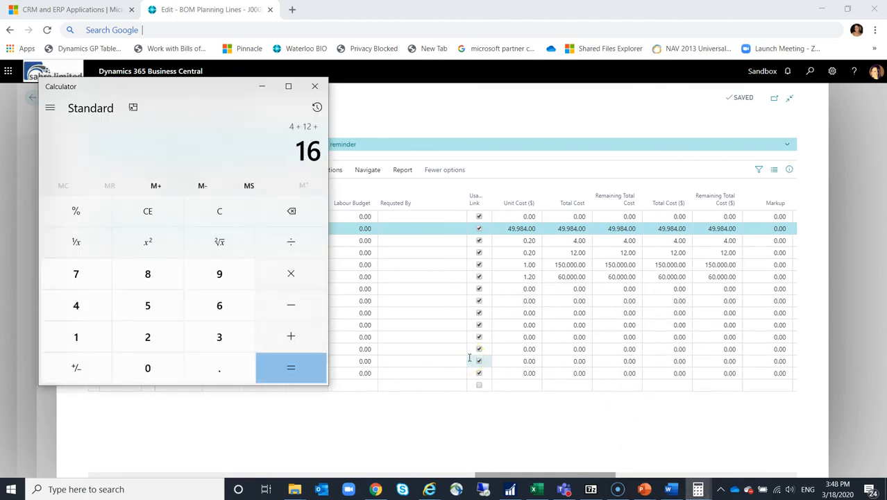
text(150000 + 60000)
key(Return)
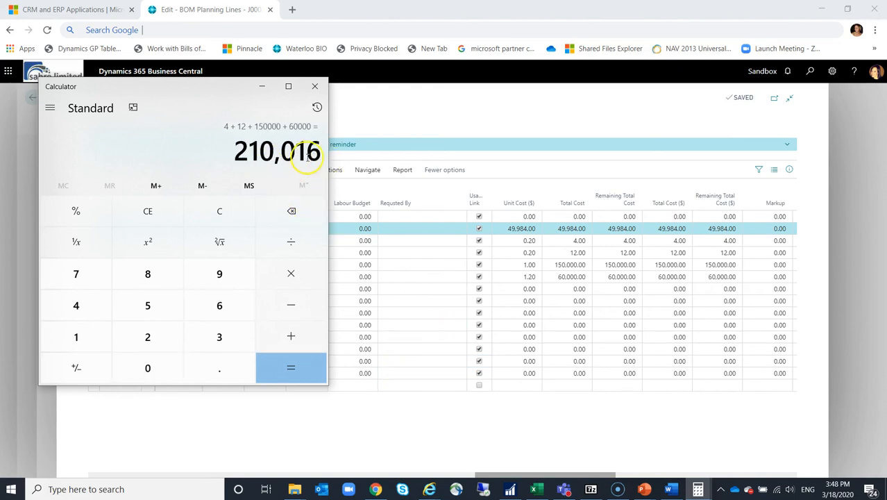
key(minus)
text(2600000)
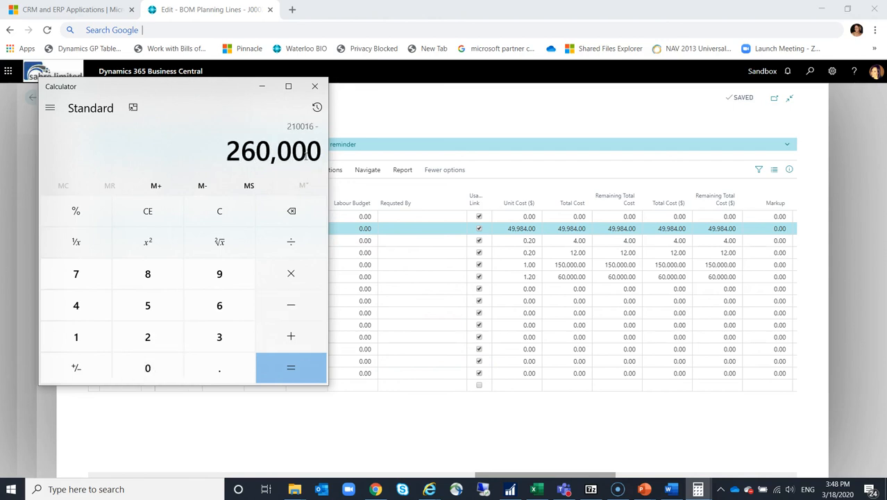
key(Return)
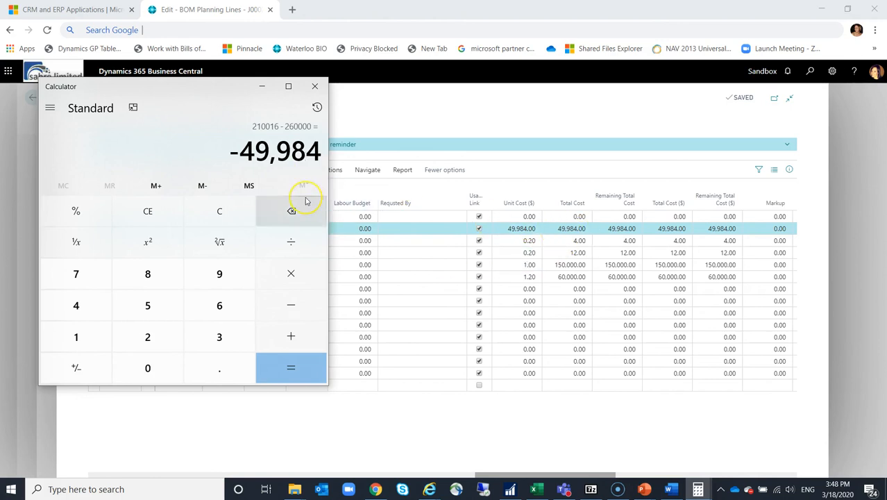
click(314, 88)
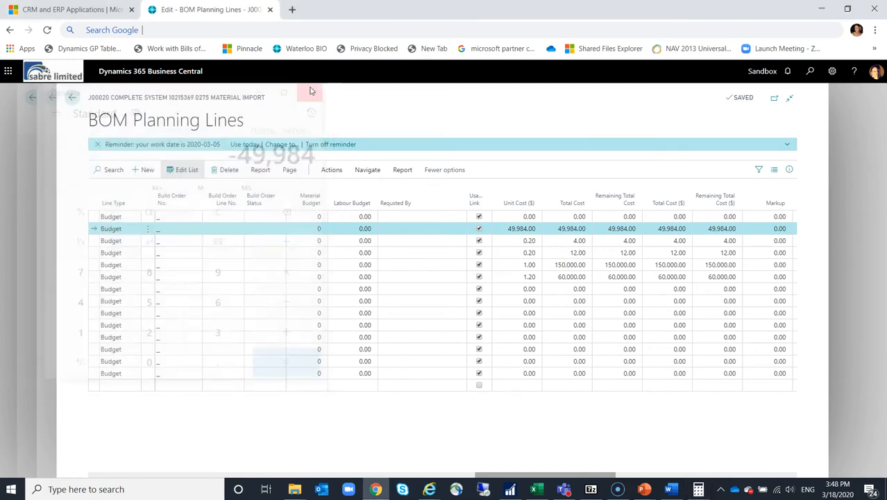